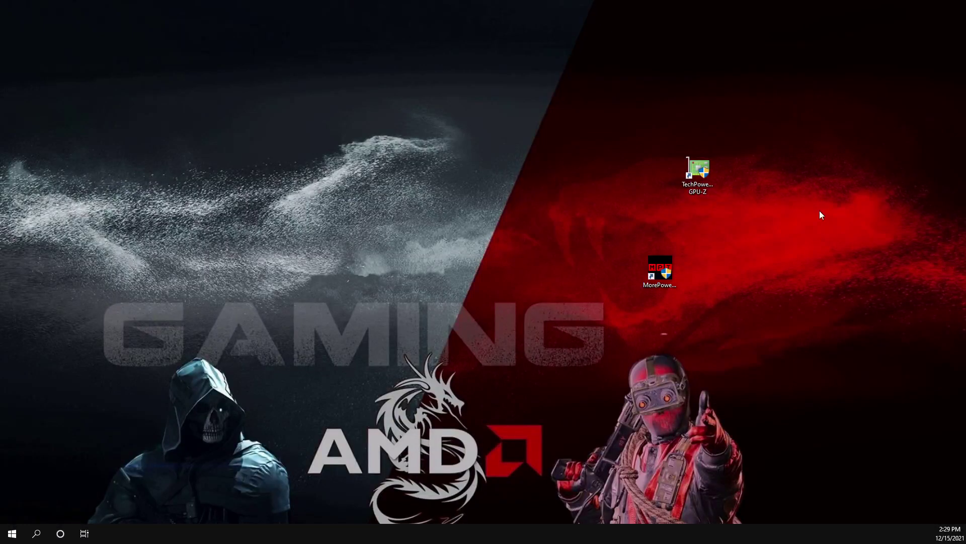
# - Launch GPU-Z, export the card's BIOS to Documents as Navi 21.rom, then close GPU-Z
pyautogui.rightClick(695, 180)
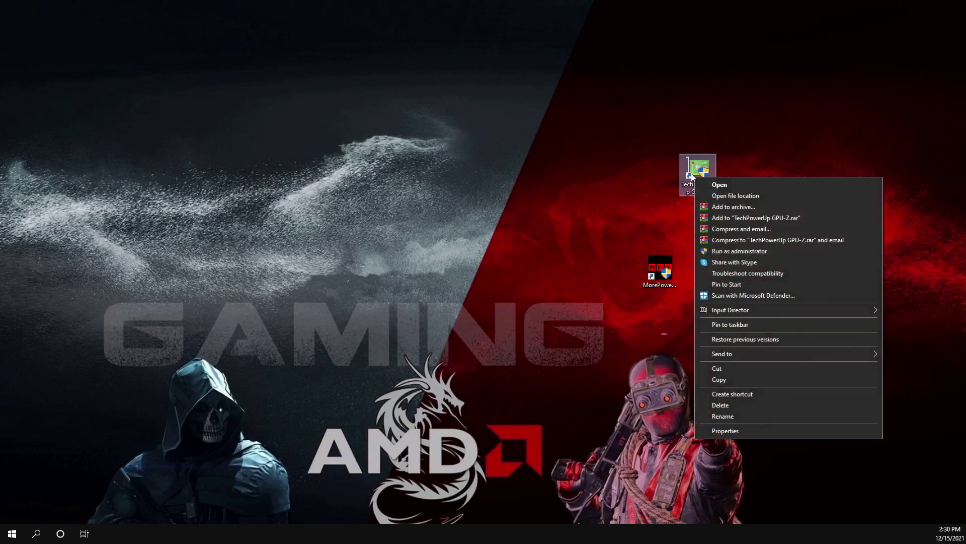
pyautogui.click(699, 184)
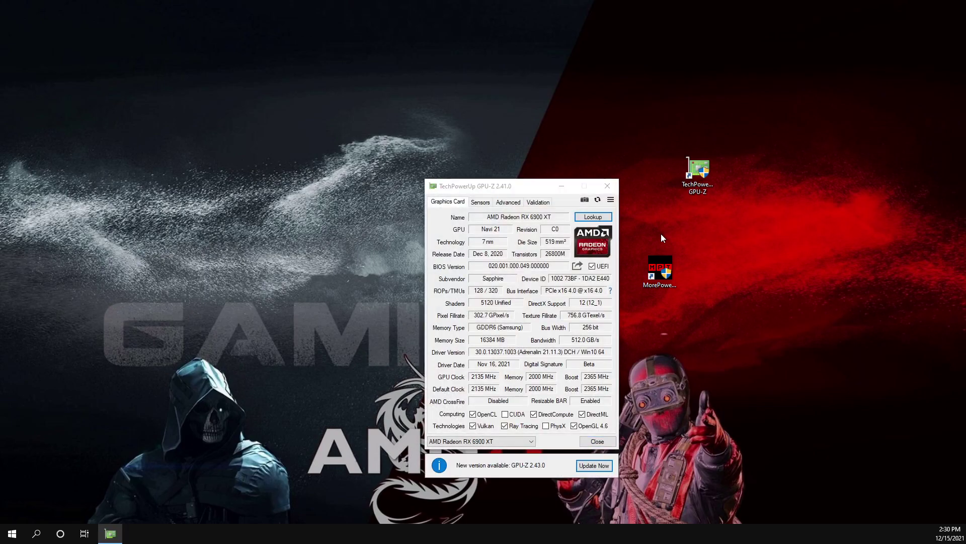
pyautogui.click(578, 267)
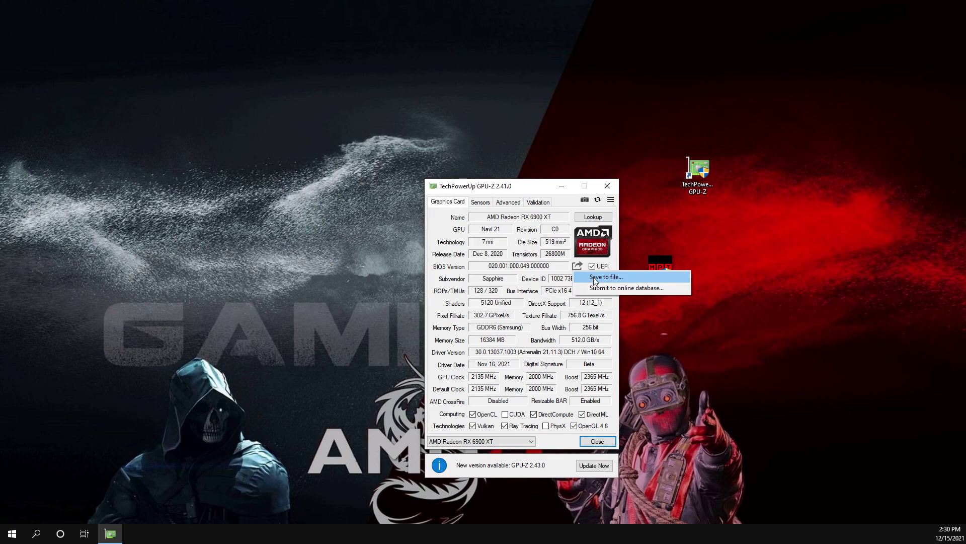
pyautogui.click(594, 278)
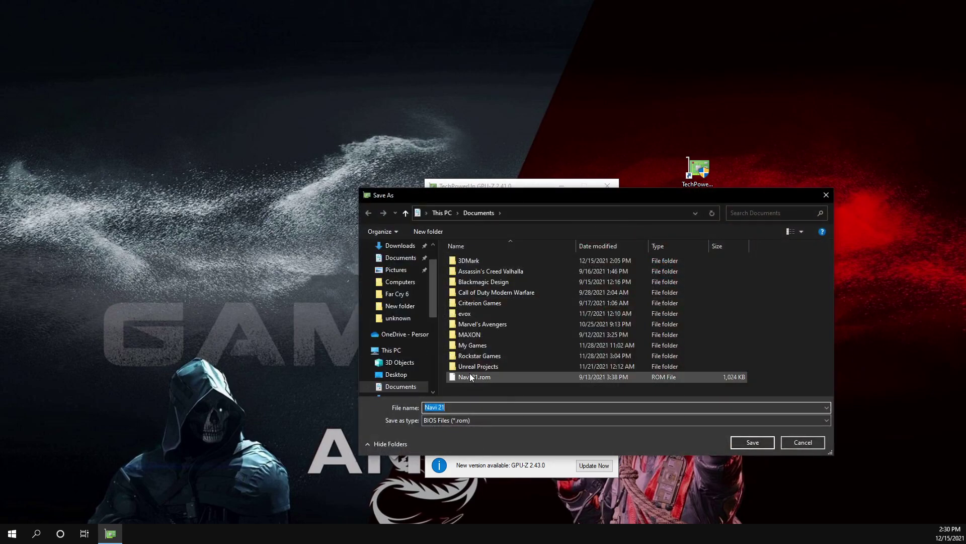
pyautogui.click(810, 444)
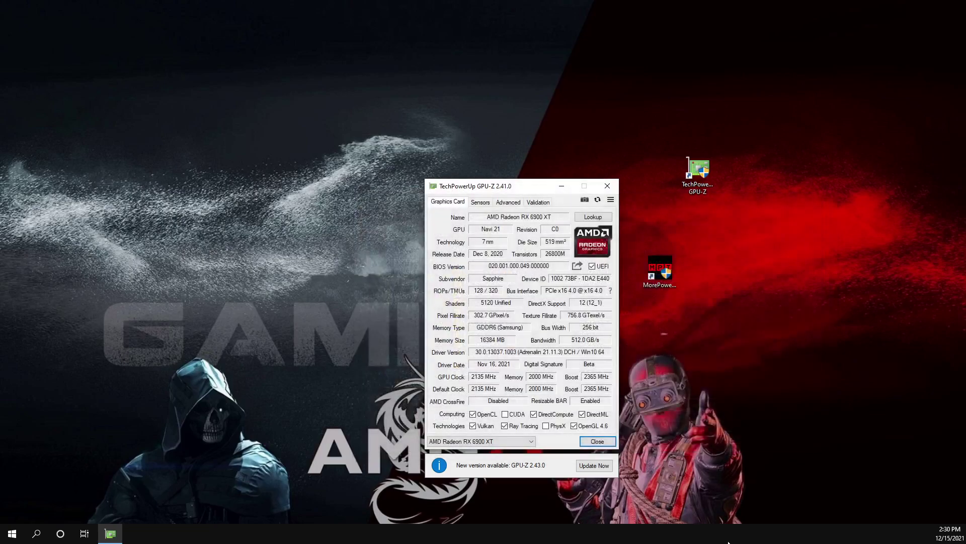
# - Launch MorePowerTool and select [0] AMD Radeon RX 6900 XT as the card to edit
pyautogui.click(608, 185)
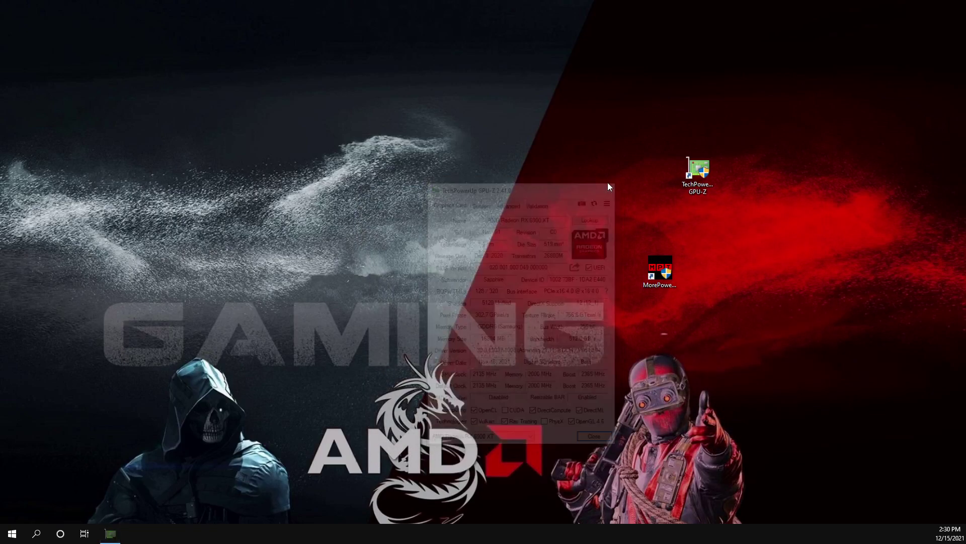
pyautogui.rightClick(663, 272)
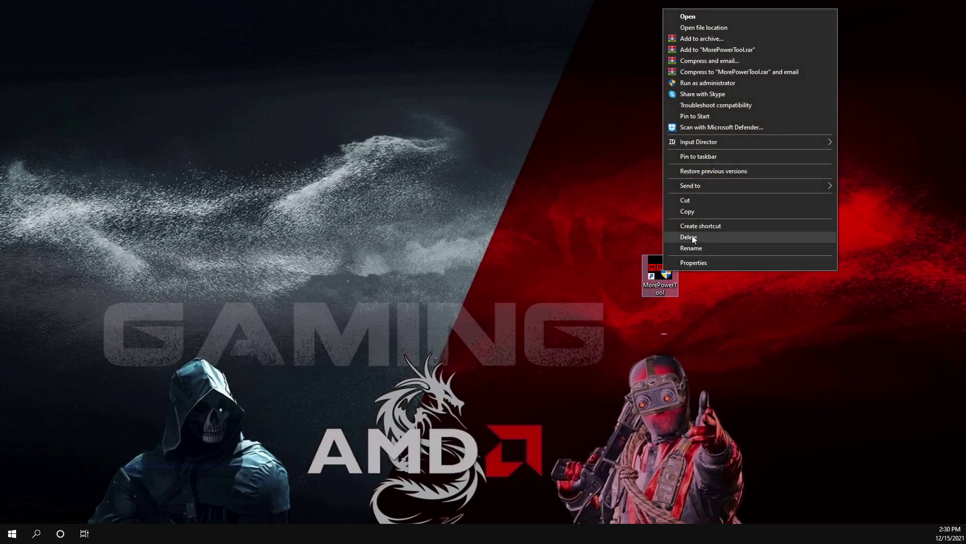
pyautogui.click(705, 82)
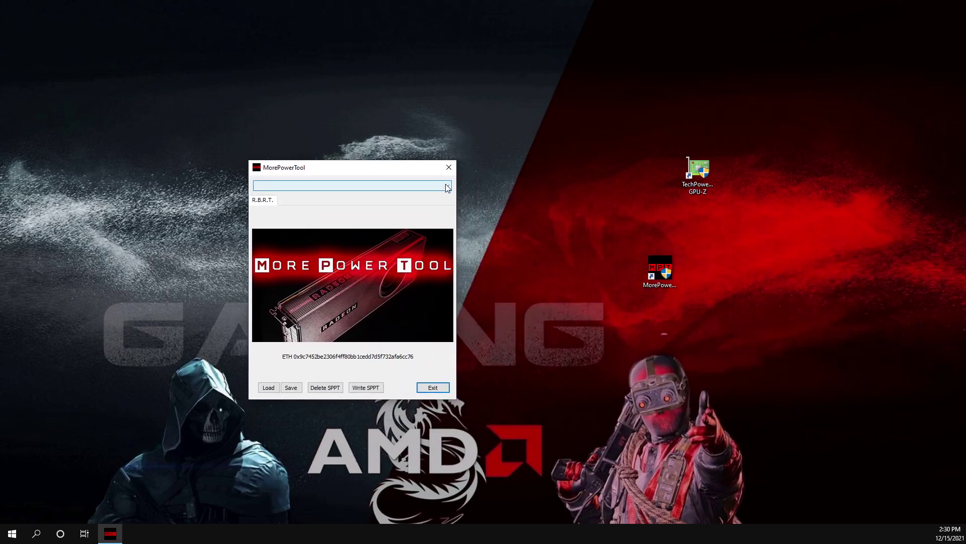
pyautogui.click(446, 184)
pyautogui.click(301, 196)
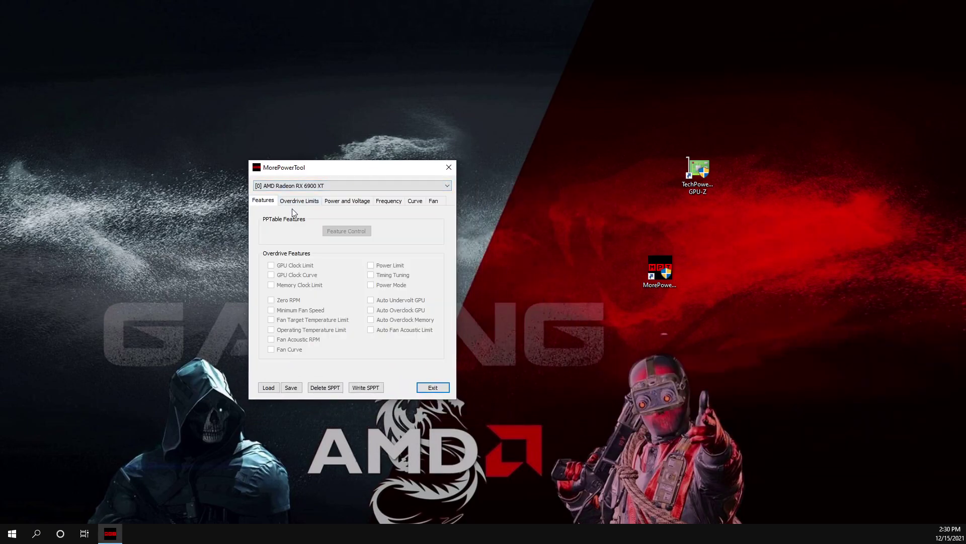
# - Load the saved Navi 21.rom BIOS file into MorePowerTool
pyautogui.click(269, 387)
pyautogui.click(316, 353)
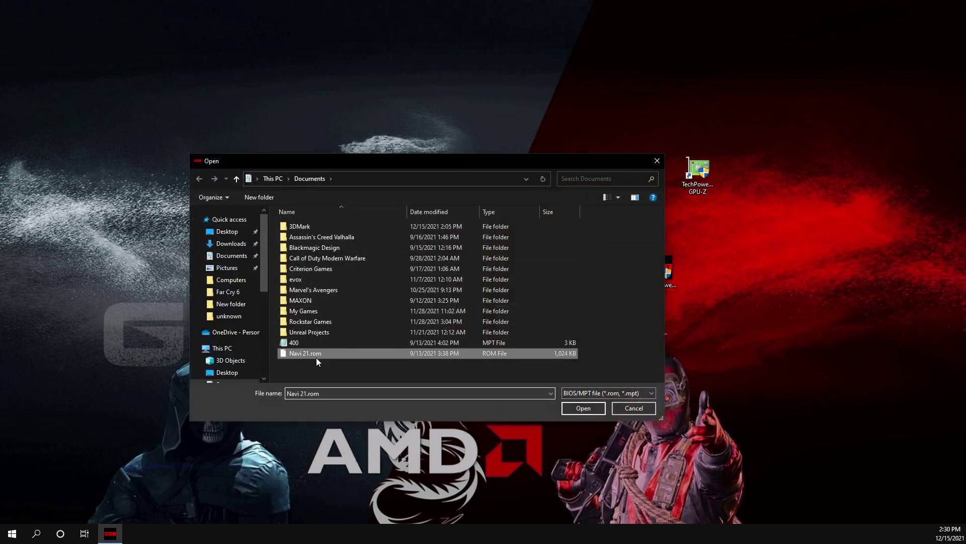
pyautogui.click(580, 410)
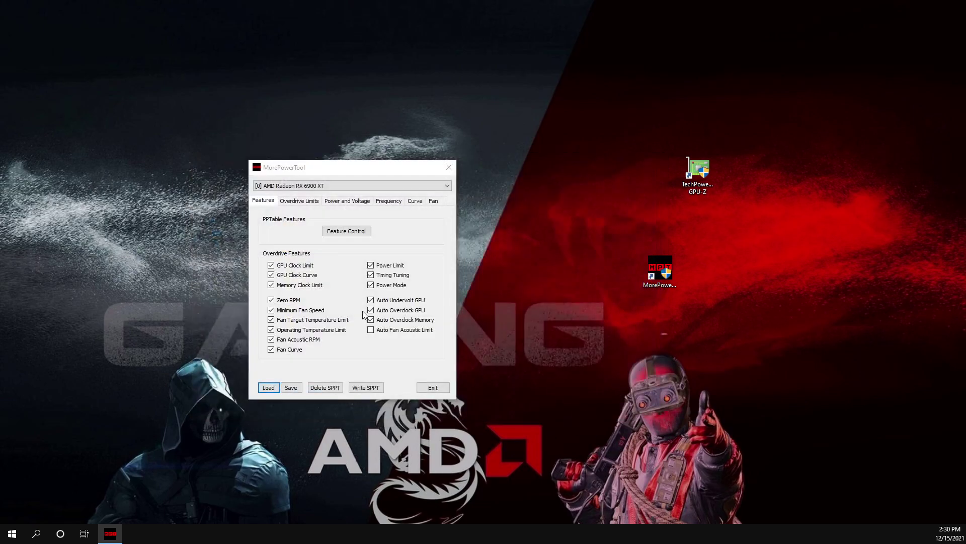
# - Enable the TEMP_DEPENDENT_VMIN PowerPlay feature in Feature Control and confirm
pyautogui.click(348, 230)
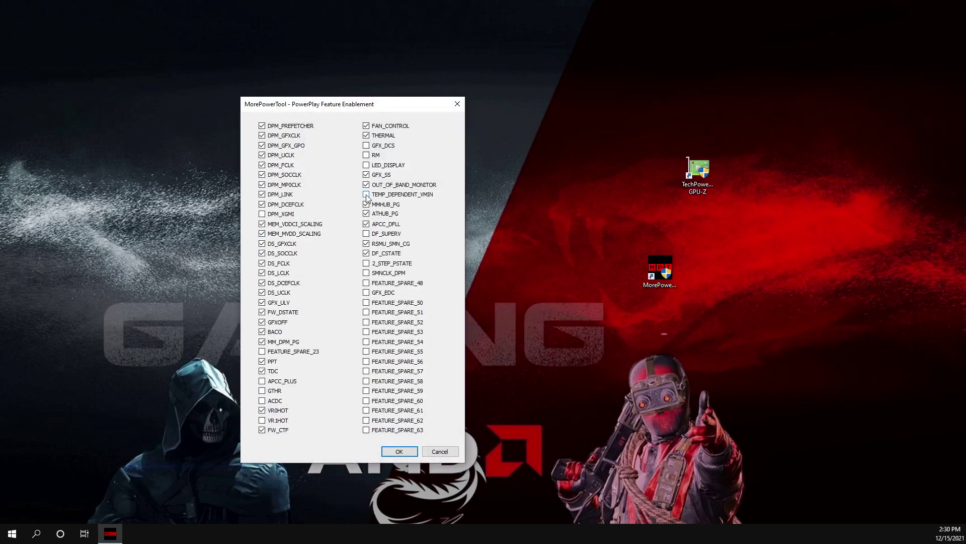
pyautogui.click(366, 195)
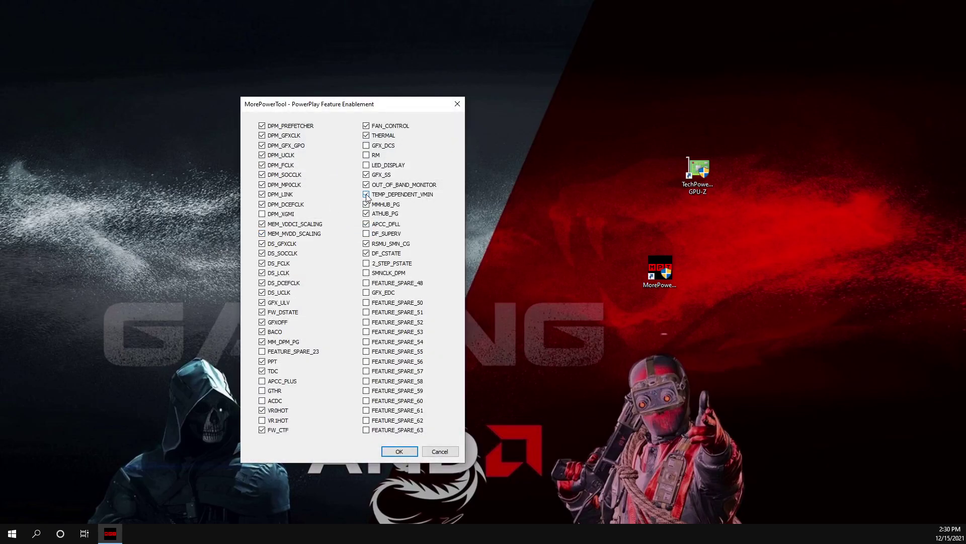
pyautogui.click(399, 452)
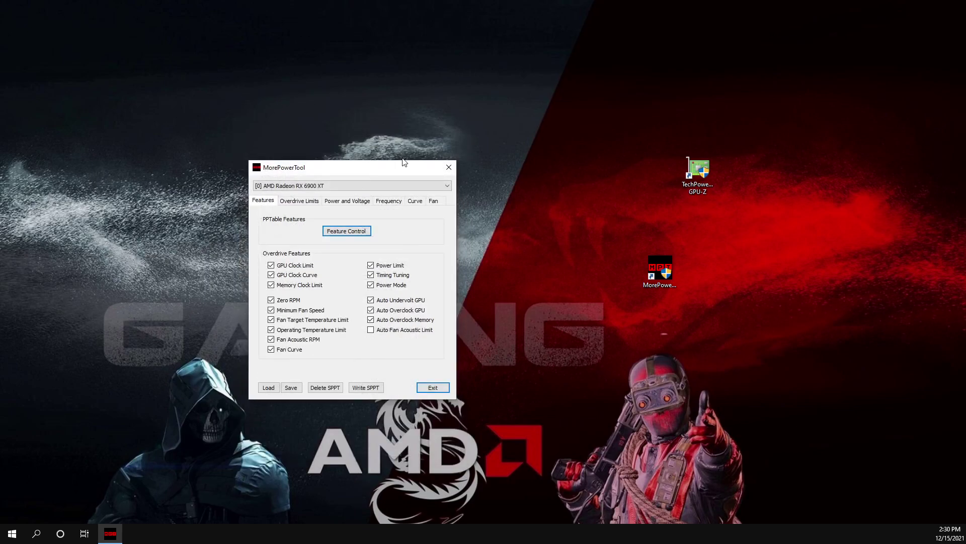
# - Raise the Power Limit from 289 W to 360 W and GFX TDC from 320 A to 420 A
pyautogui.click(357, 200)
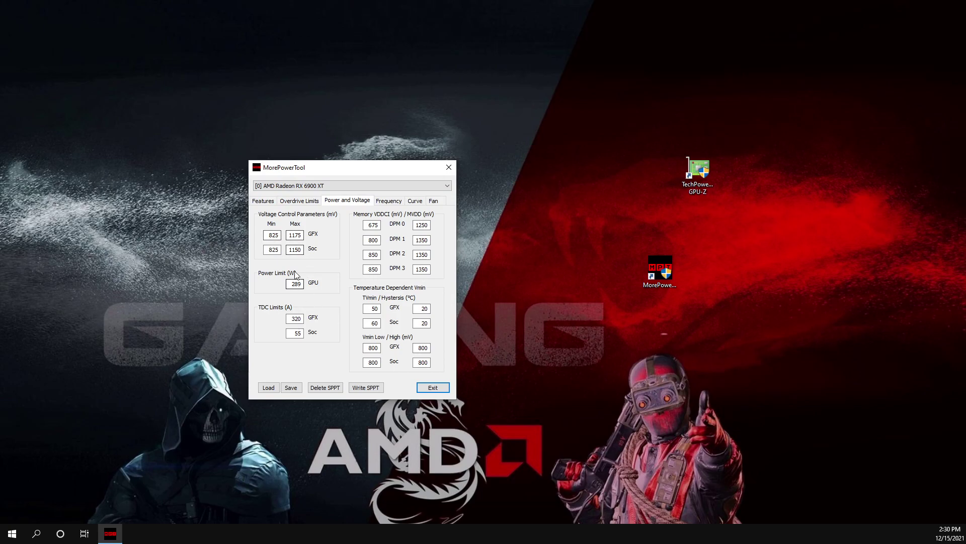
pyautogui.moveTo(302, 284); pyautogui.dragTo(279, 288)
pyautogui.write('360')
pyautogui.moveTo(302, 319); pyautogui.dragTo(267, 322)
pyautogui.write('420')
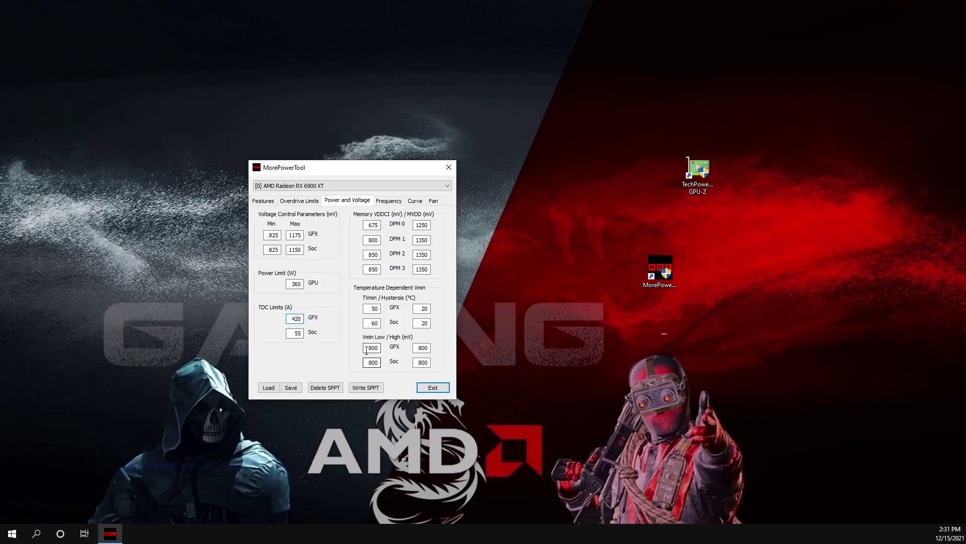
# - Set the Vmin low and high values to 1225 mV for GFX and 1175 mV for SoC
pyautogui.moveTo(365, 349); pyautogui.dragTo(387, 353)
pyautogui.write('12')
pyautogui.moveTo(428, 348); pyautogui.dragTo(402, 361)
pyautogui.write('1225')
pyautogui.moveTo(378, 360); pyautogui.dragTo(361, 366)
pyautogui.write('1175')
pyautogui.moveTo(429, 362); pyautogui.dragTo(403, 363)
pyautogui.write('11')
# - Write the SPPT to the card, dismiss the success message, and open Radeon Software tuning
pyautogui.click(362, 392)
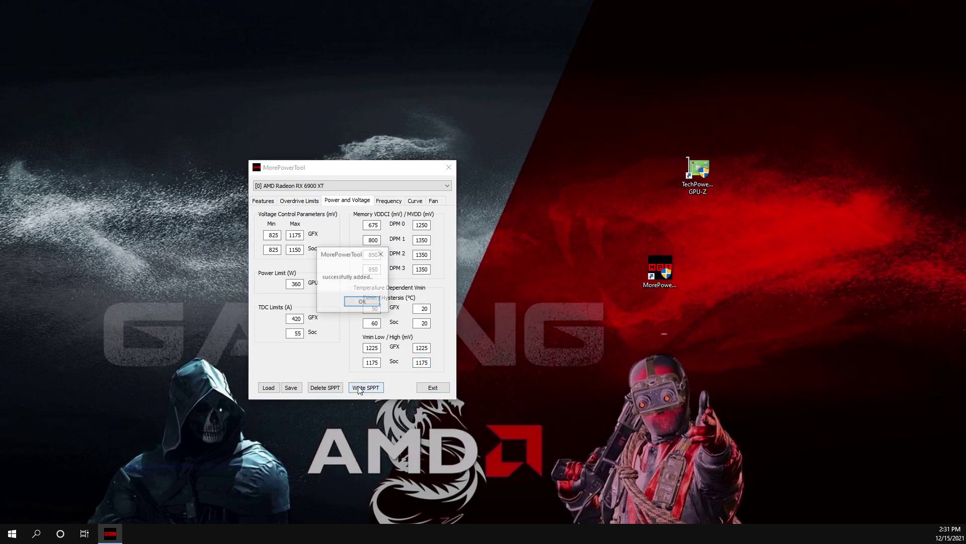
pyautogui.click(361, 302)
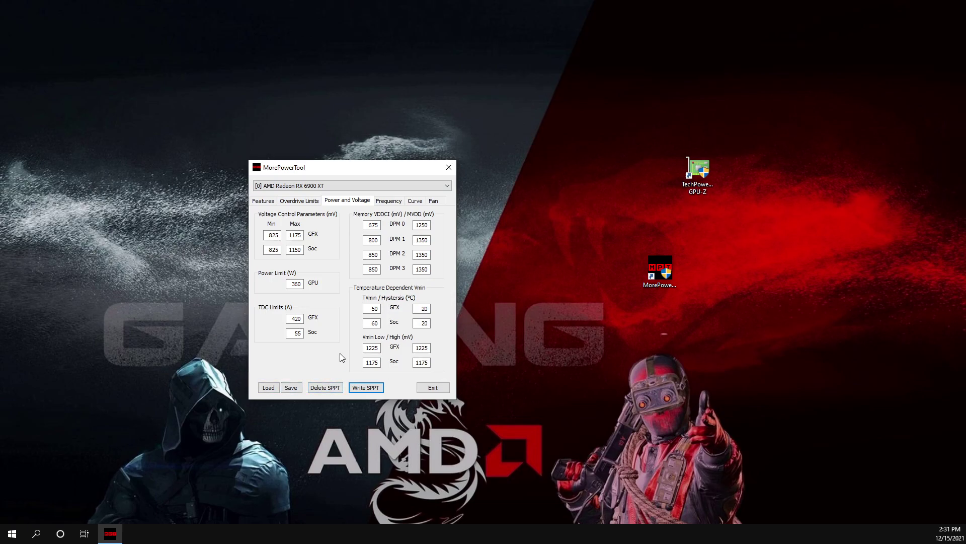
pyautogui.click(660, 271)
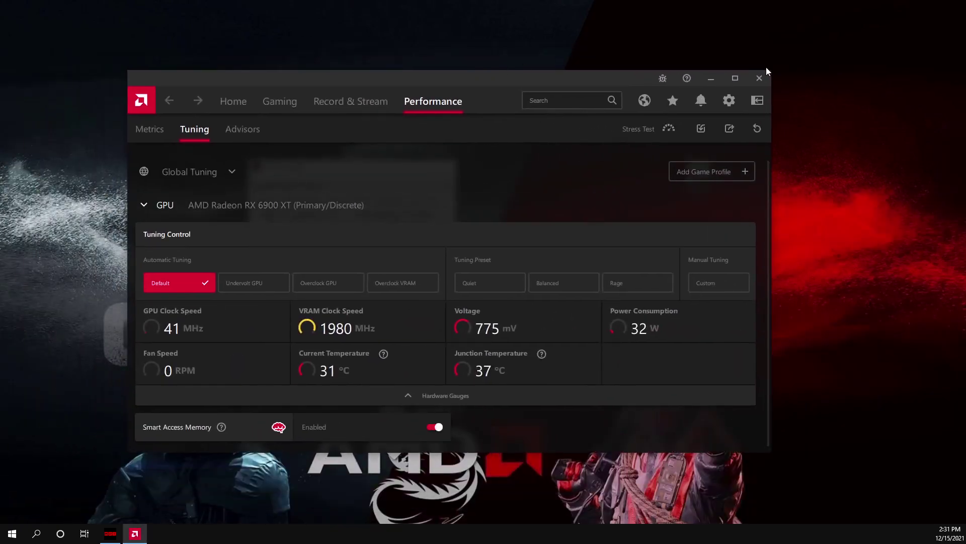
# - Maximize Radeon Software and enable custom GPU Tuning with Advanced Control
pyautogui.click(733, 81)
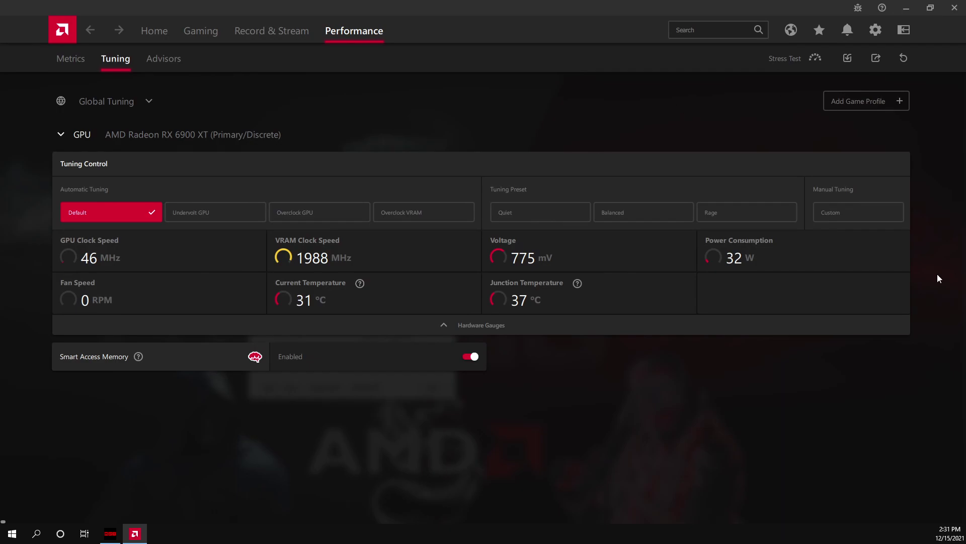
pyautogui.click(829, 215)
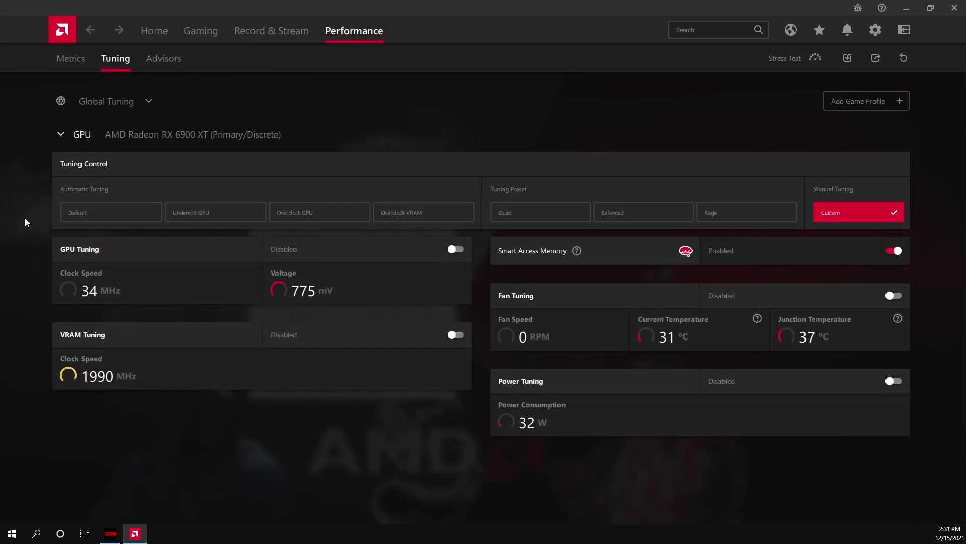
pyautogui.click(455, 249)
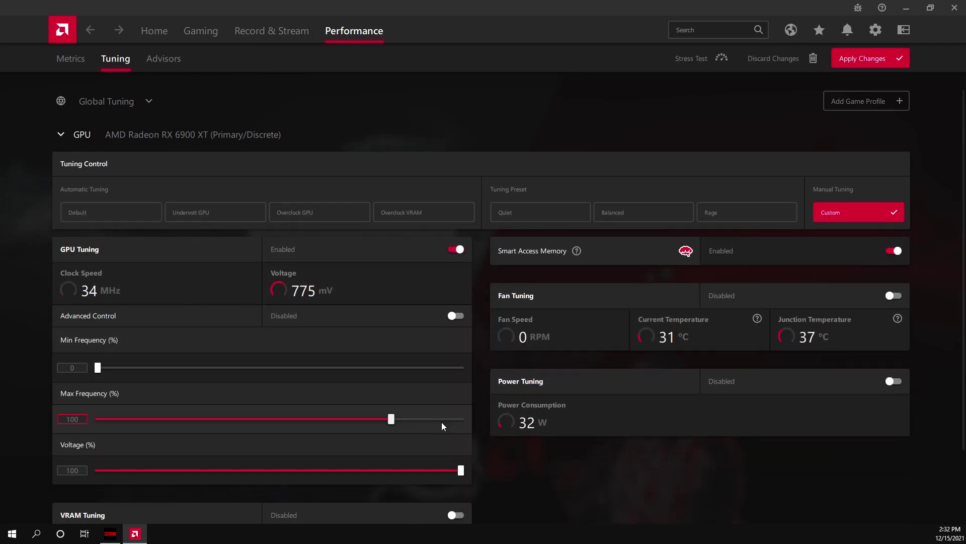
pyautogui.click(455, 315)
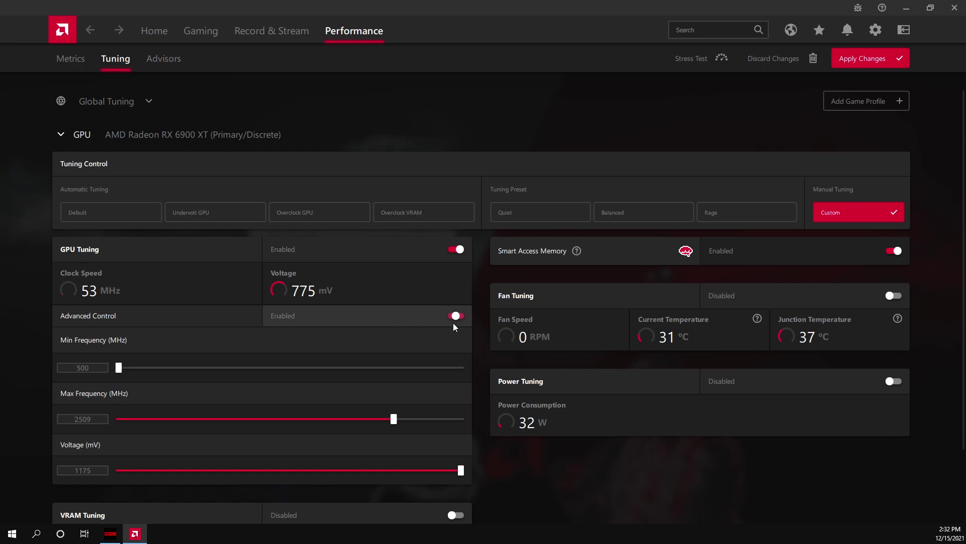
pyautogui.scroll(-2, 422, 399)
# - Set GPU Min Frequency to 2600 MHz and Max Frequency to 2700 MHz
pyautogui.doubleClick(83, 280)
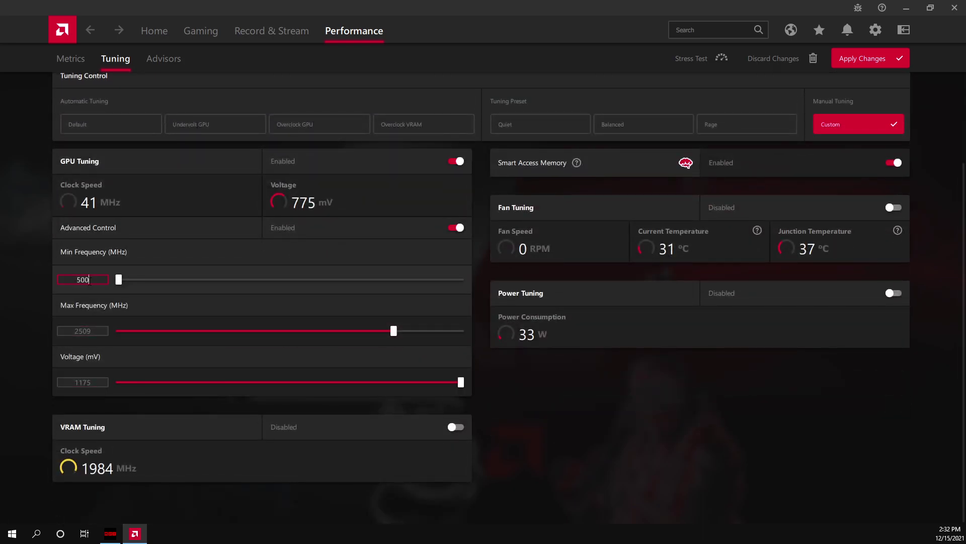
pyautogui.write('3600')
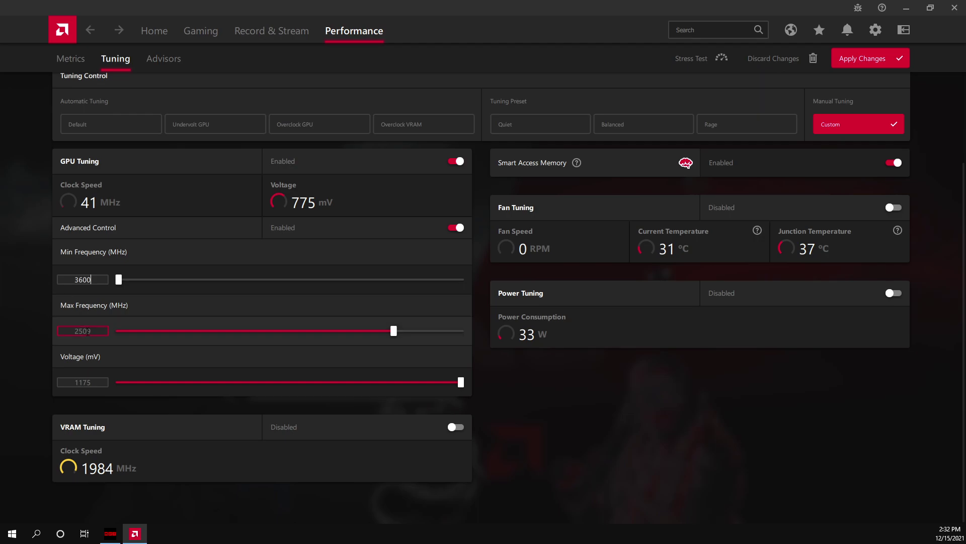
pyautogui.press('BackSpace')
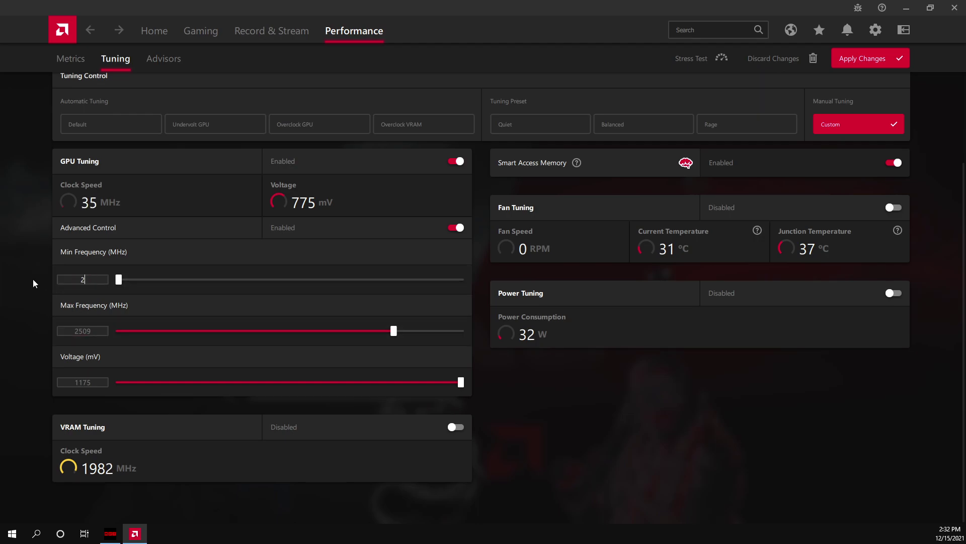
pyautogui.write('2600')
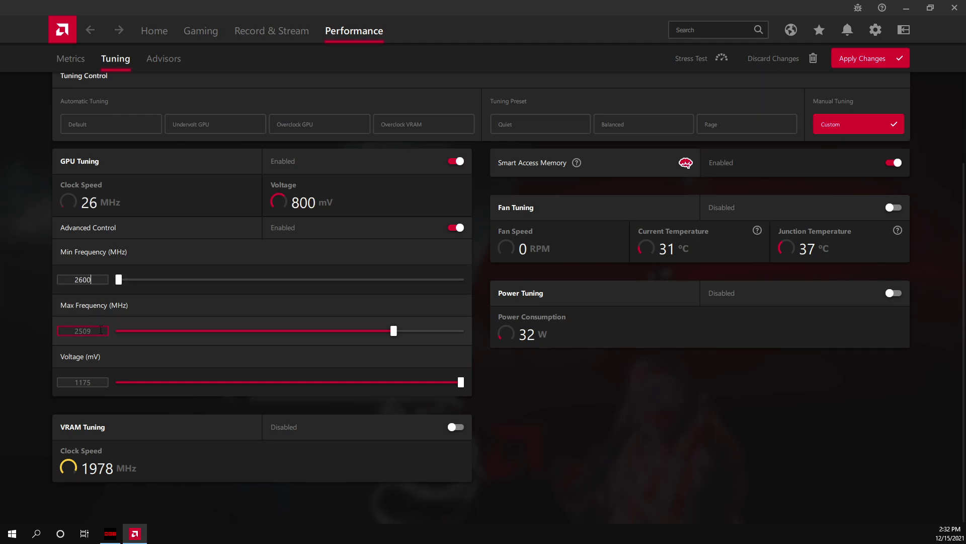
pyautogui.doubleClick(98, 329)
pyautogui.write('378')
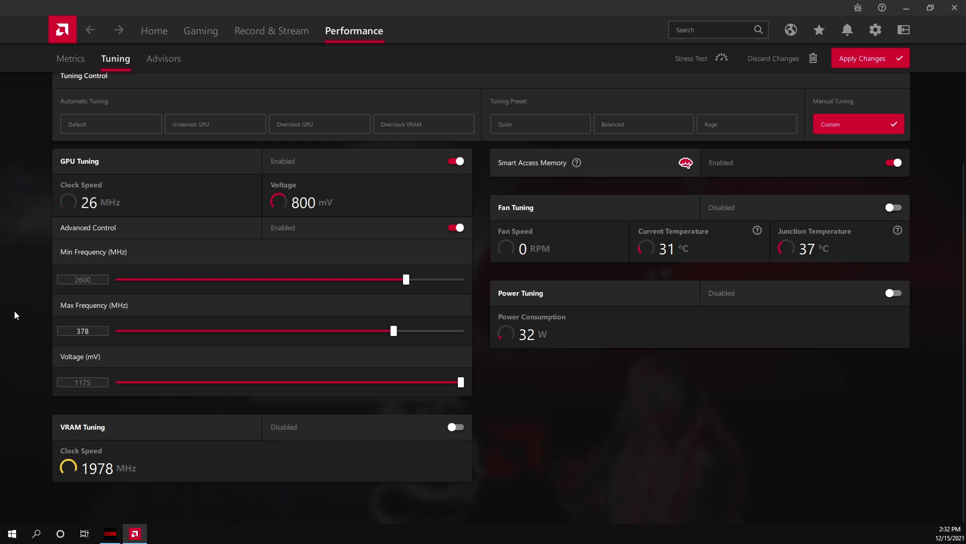
pyautogui.press('BackSpace')
pyautogui.press('BackSpace')
pyautogui.press('BackSpace')
pyautogui.write('2700')
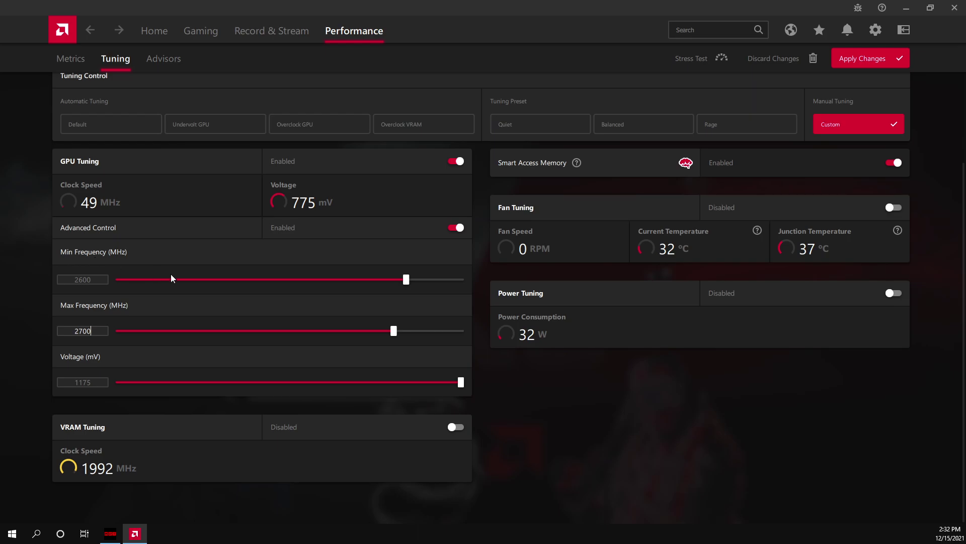
# - Enable VRAM Tuning with Fast Timing and raise VRAM max frequency to 2150 MHz
pyautogui.click(456, 426)
pyautogui.scroll(-3, 455, 412)
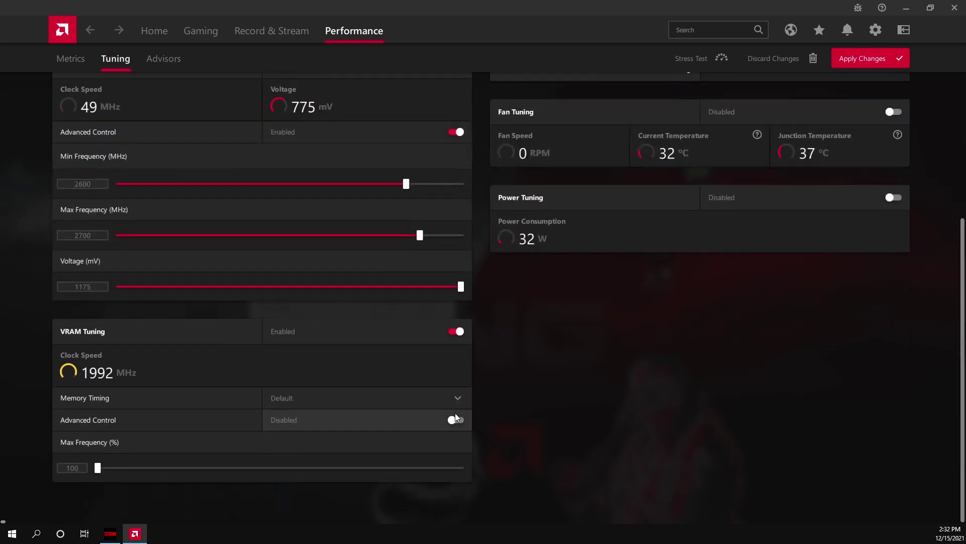
pyautogui.click(450, 398)
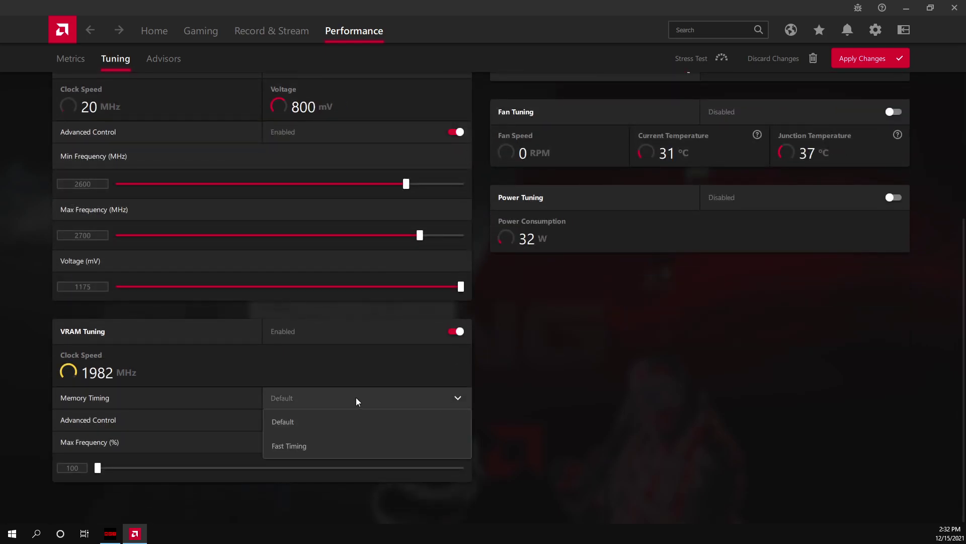
pyautogui.click(290, 445)
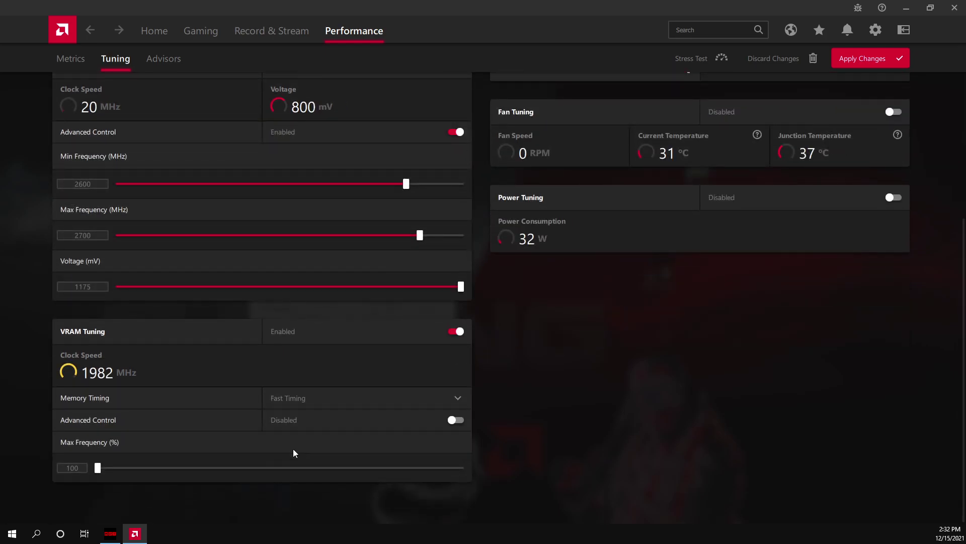
pyautogui.click(458, 420)
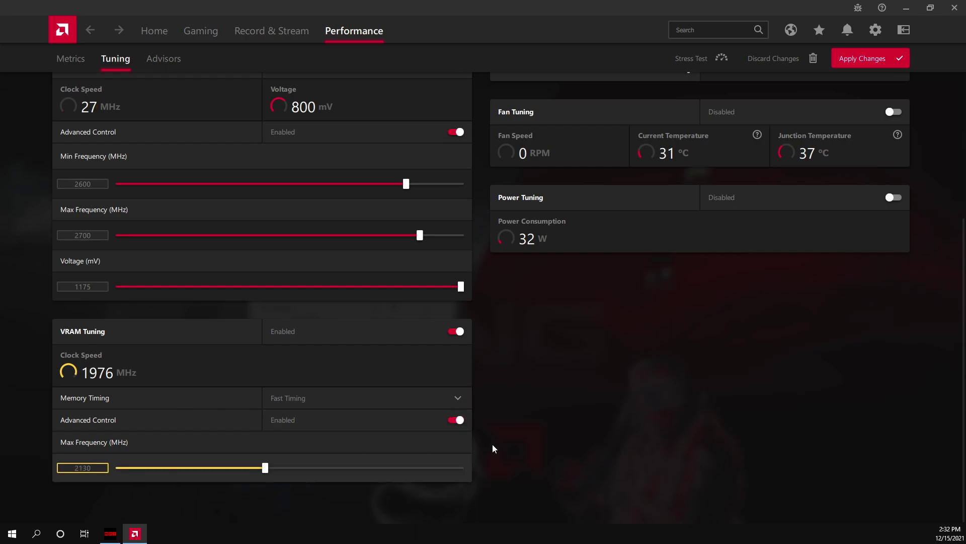
pyautogui.moveTo(492, 448); pyautogui.dragTo(626, 442)
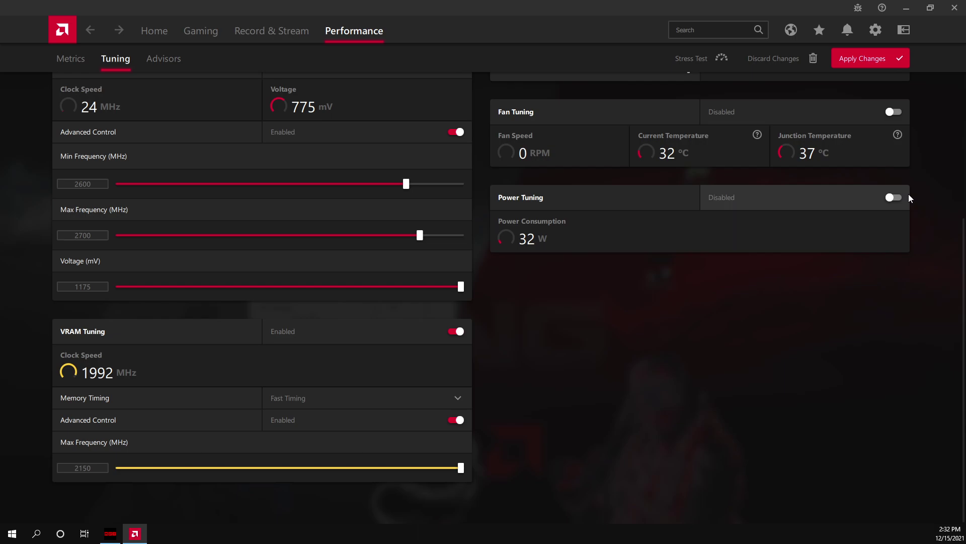
# - Enable Power Tuning, raise the Power Limit to +15%, and apply the changes
pyautogui.click(893, 197)
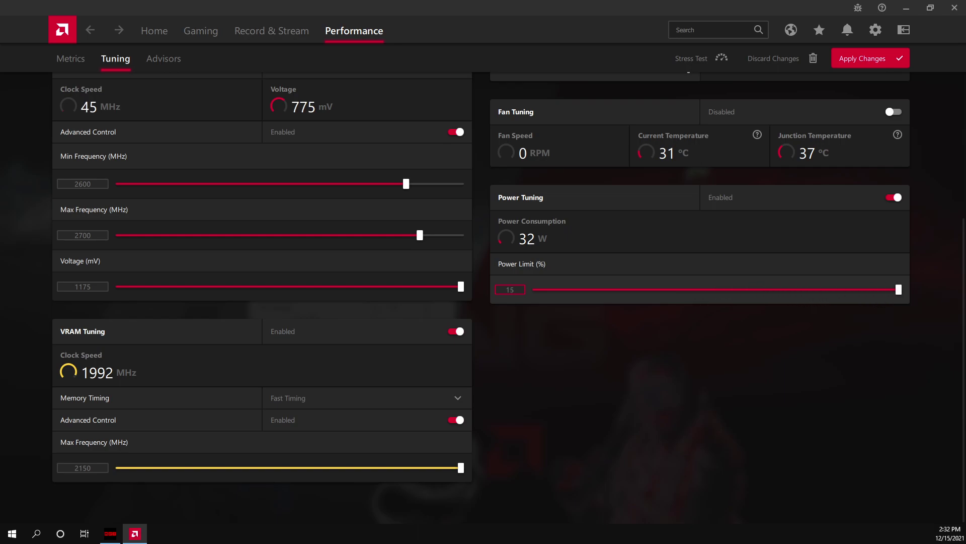
pyautogui.moveTo(747, 291); pyautogui.dragTo(961, 292)
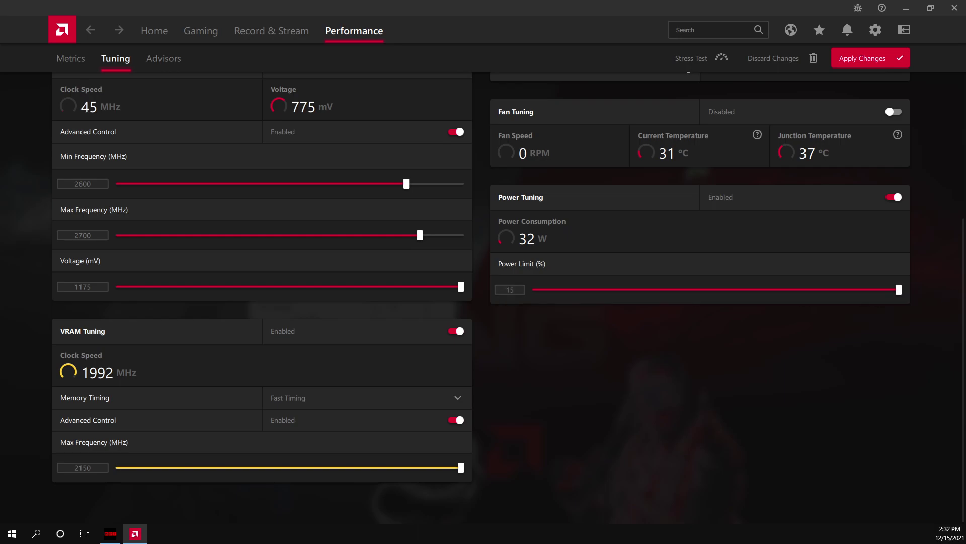
pyautogui.click(870, 56)
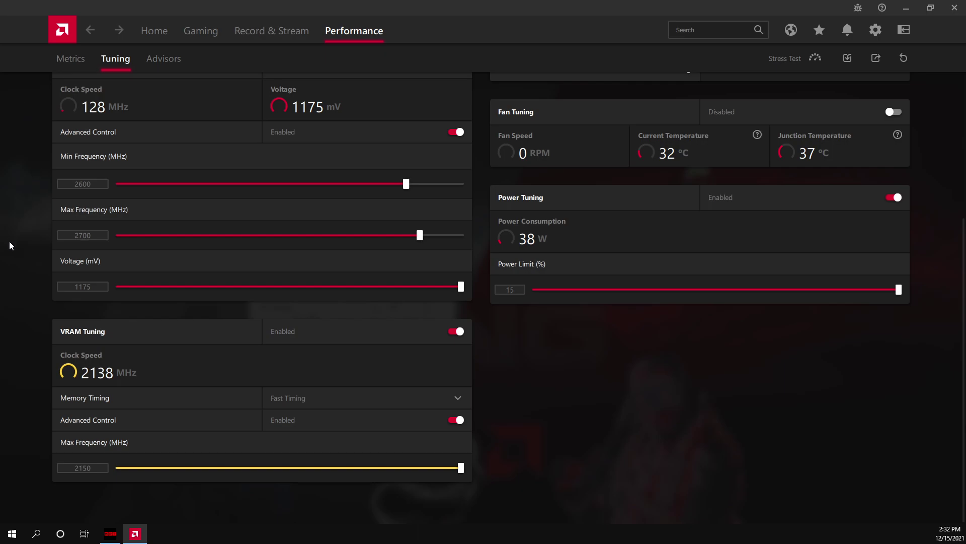
# - Raise GPU Max Frequency stepwise through 2725 and 2750 MHz to 2760 MHz
pyautogui.doubleClick(104, 235)
pyautogui.write('2725')
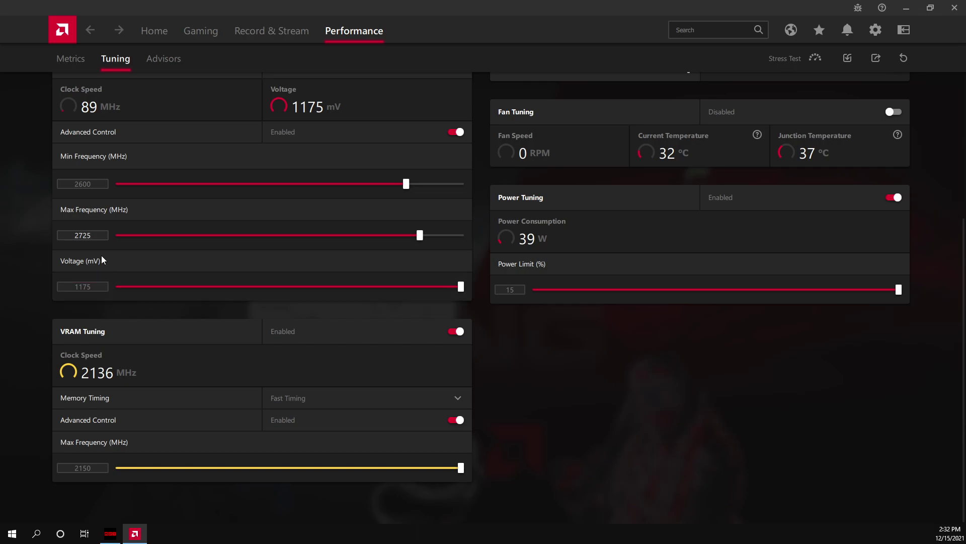
pyautogui.press('Return')
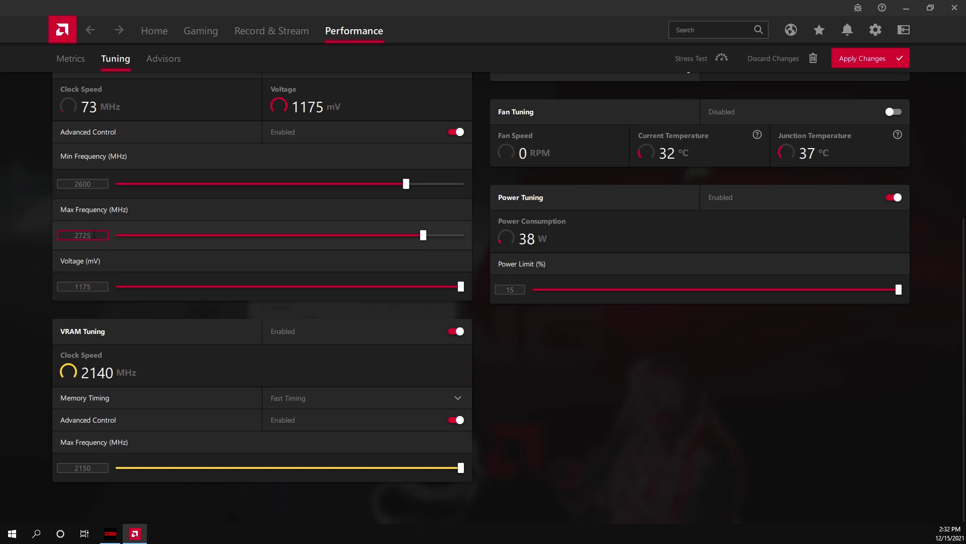
pyautogui.doubleClick(102, 235)
pyautogui.write('2750')
pyautogui.press('Return')
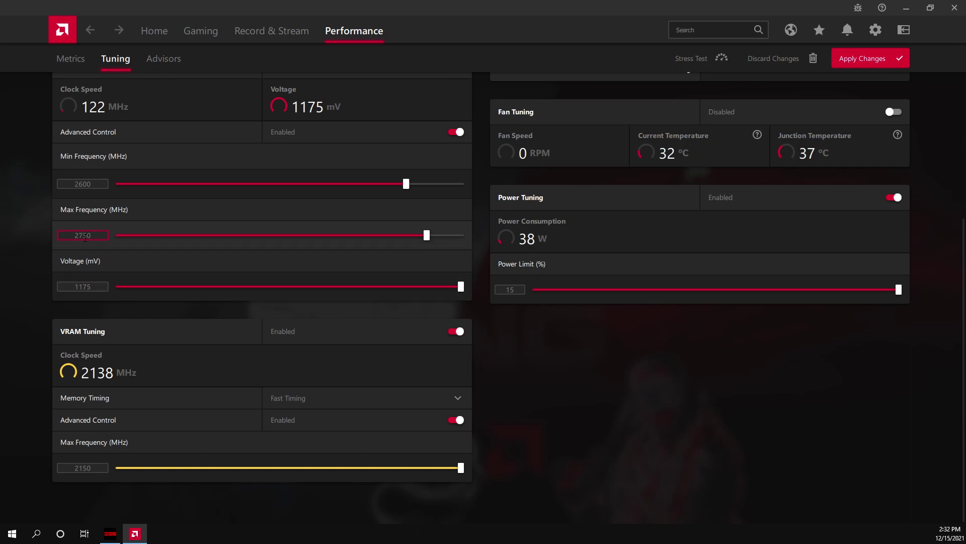
pyautogui.doubleClick(85, 236)
pyautogui.write('2710')
pyautogui.click(114, 234)
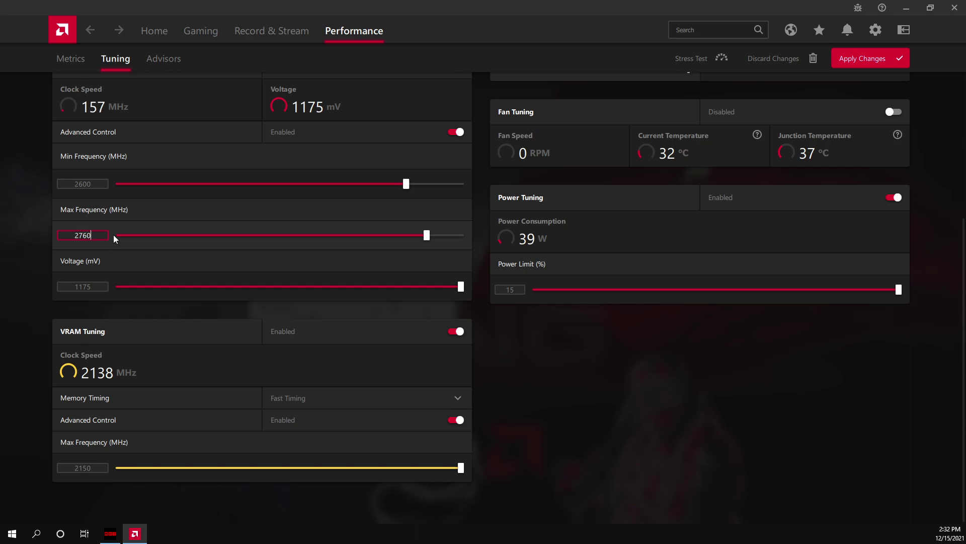
pyautogui.doubleClick(97, 184)
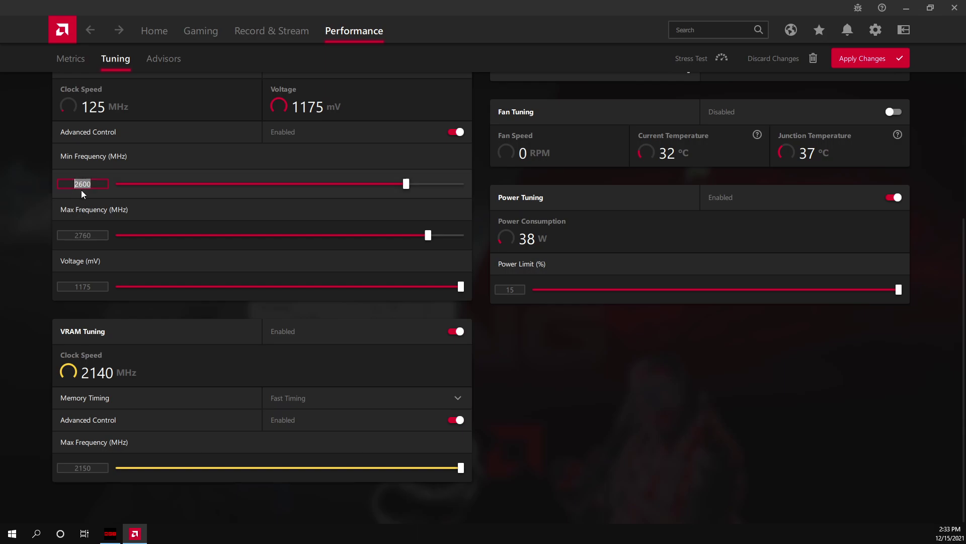